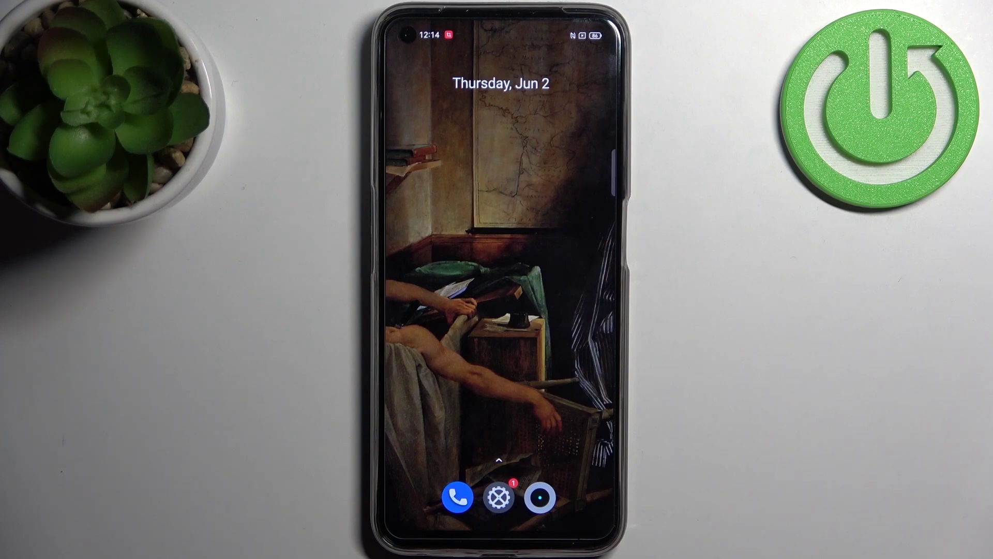
Go to Settings > Additional settings > Back up and reset, backing out of Backup and restore
{"action": "left_click", "coordinate": [498, 497]}
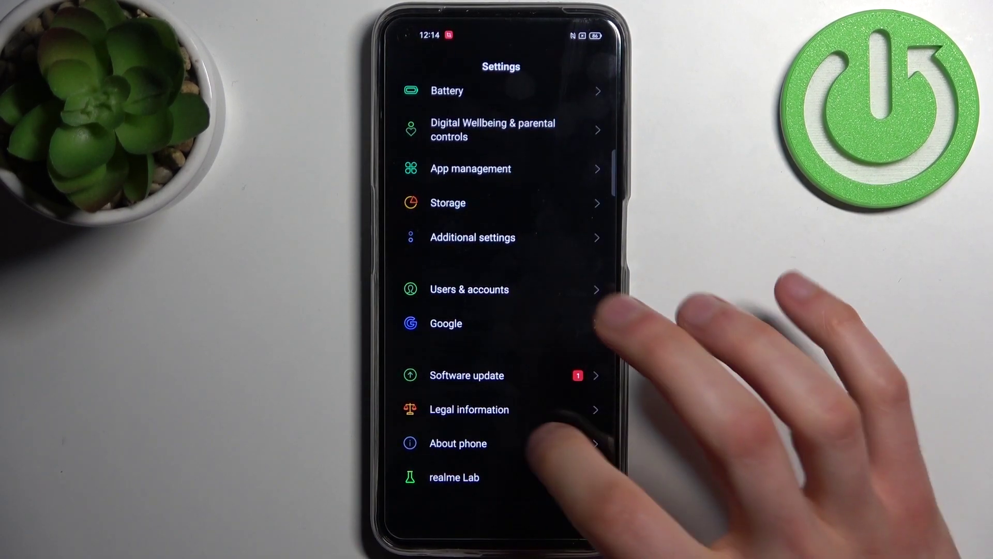
{"action": "left_click", "coordinate": [473, 238]}
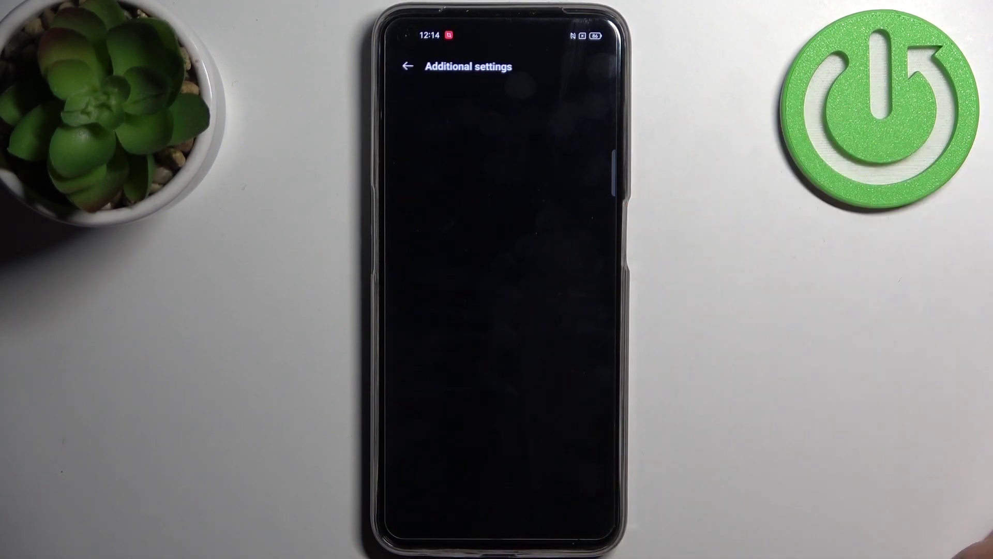
{"action": "scroll", "coordinate": [500, 349], "scroll_direction": "down", "scroll_amount": 3}
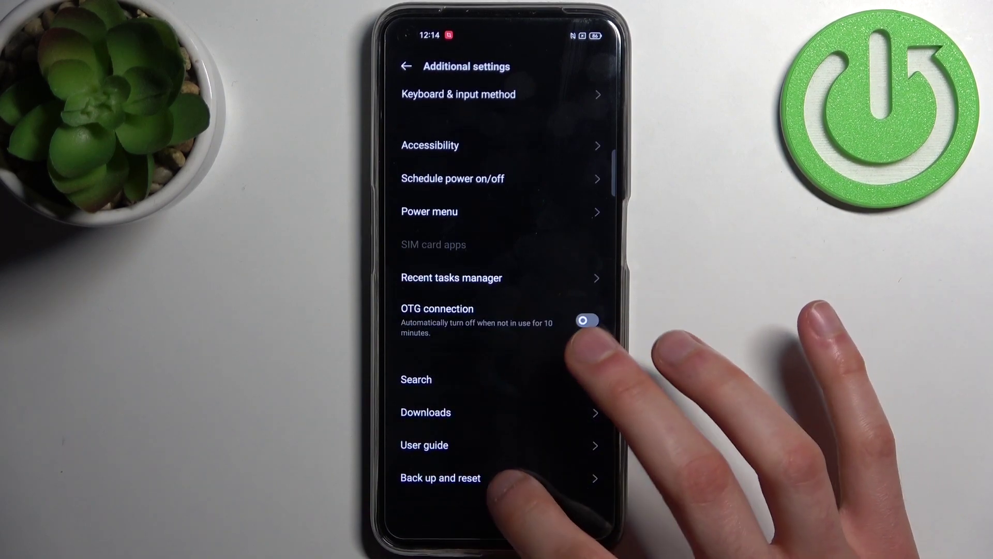
{"action": "left_click", "coordinate": [466, 475]}
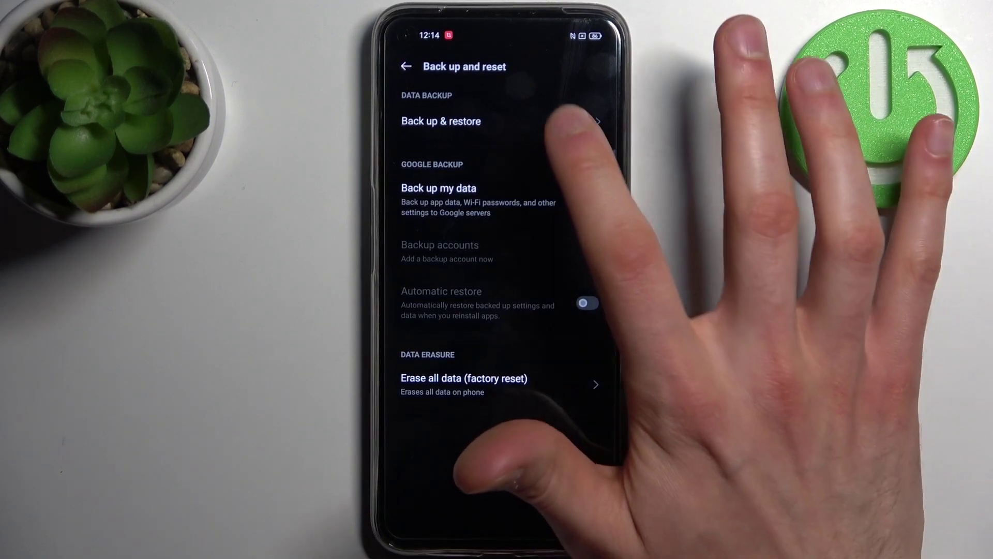
{"action": "left_click", "coordinate": [578, 123]}
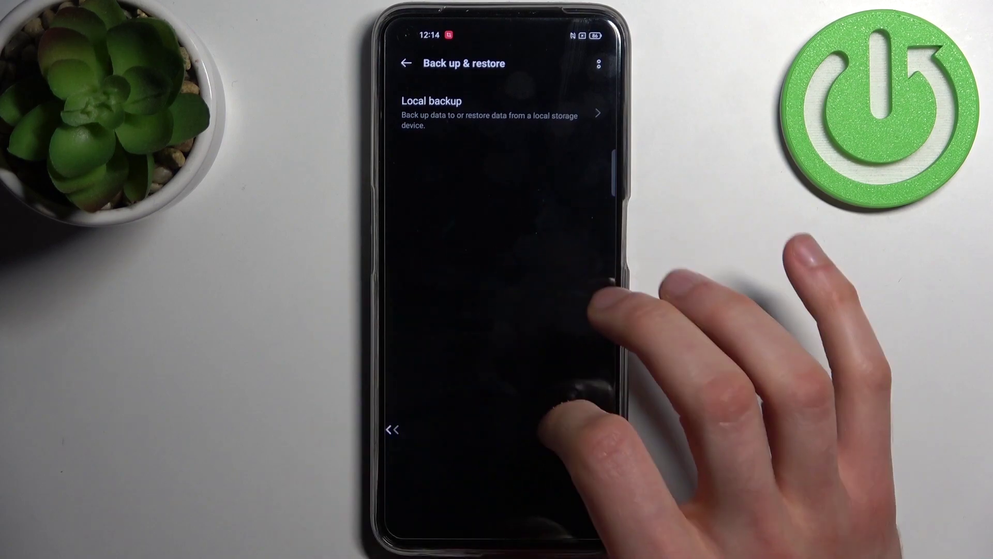
{"action": "left_click_drag", "start_coordinate": [613, 294], "coordinate": [543, 298]}
Choose 'Reset system settings only' under factory reset and confirm it in the bottom sheet
{"action": "left_click", "coordinate": [465, 384]}
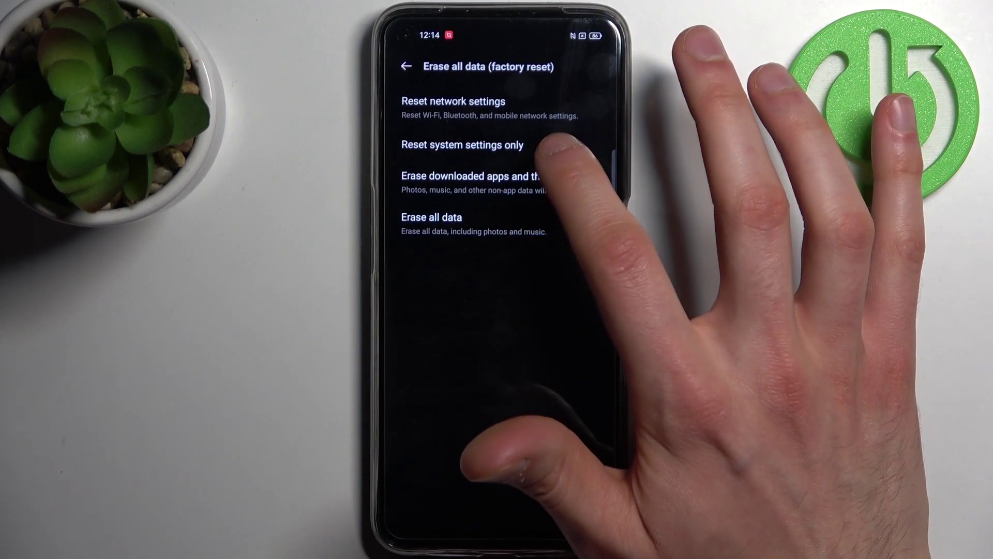
{"action": "left_click", "coordinate": [552, 142]}
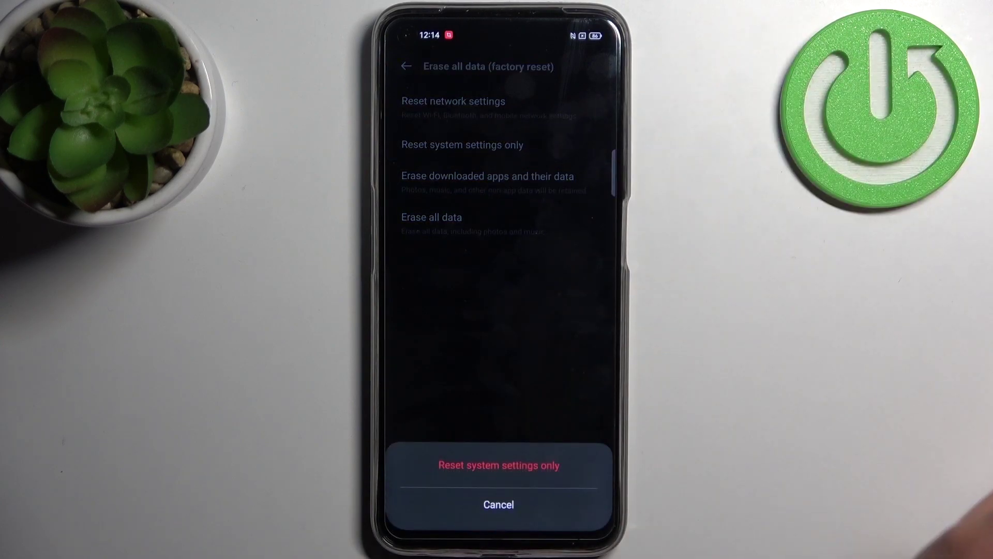
{"action": "left_click", "coordinate": [565, 464]}
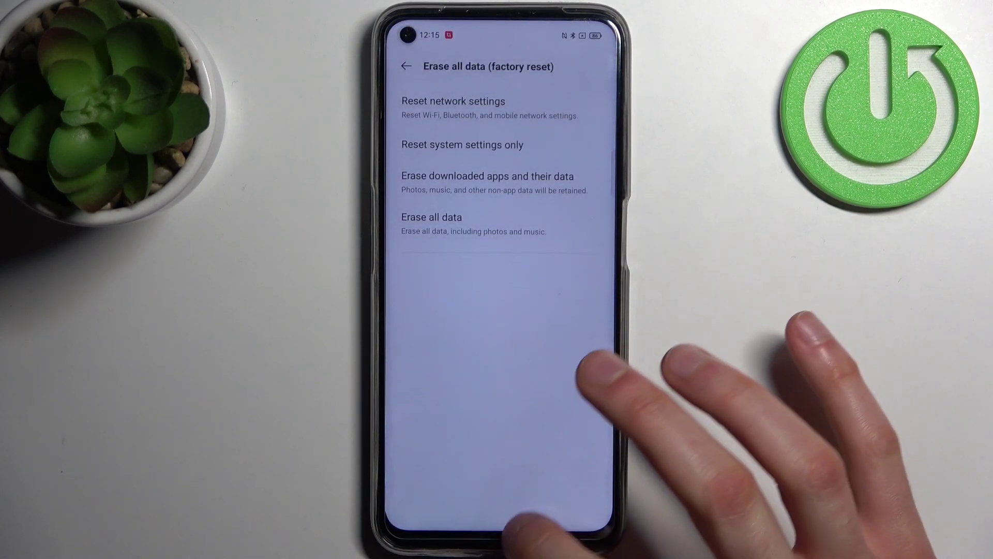
Leave Settings for the home screen, then open and dismiss the all apps drawer
{"action": "left_click_drag", "start_coordinate": [559, 535], "coordinate": [574, 373]}
{"action": "left_click_drag", "start_coordinate": [559, 481], "coordinate": [566, 295]}
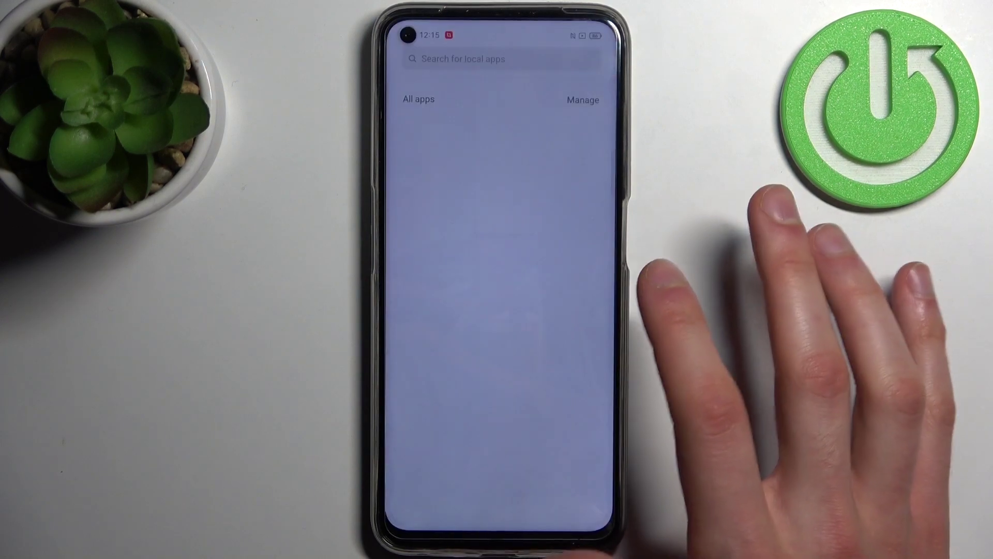
{"action": "left_click_drag", "start_coordinate": [565, 355], "coordinate": [543, 399]}
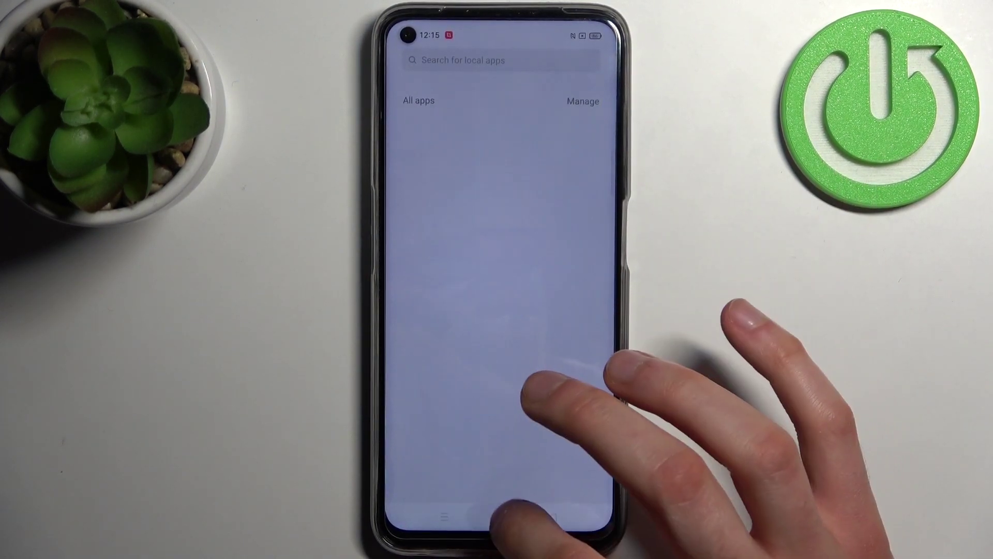